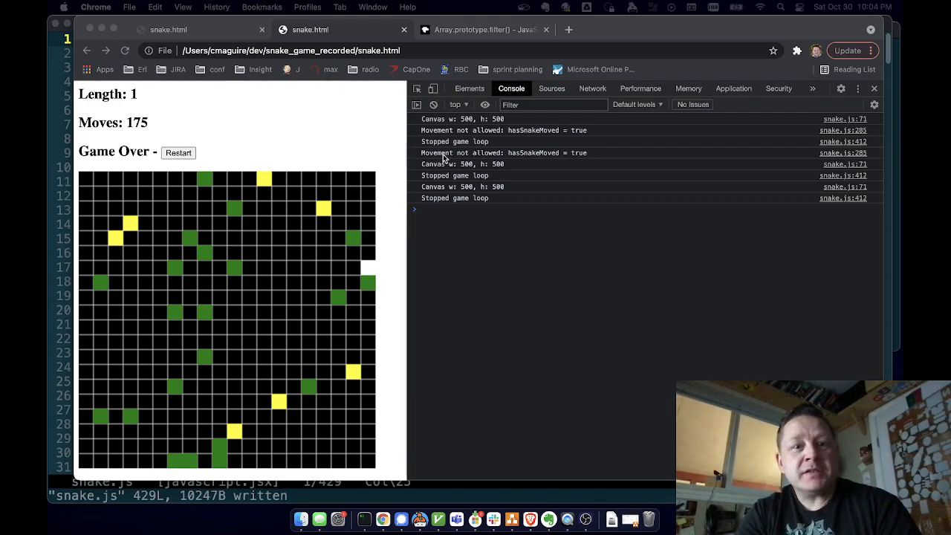
# Restart and replay the snake game in Chrome until Game Over, then switch to snake.js in MacVim
pyautogui.click(332, 123)
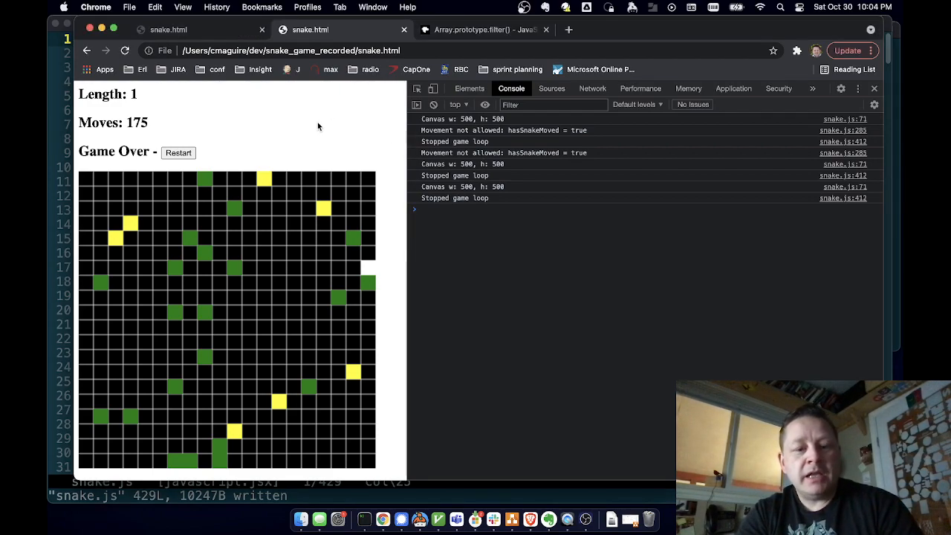
pyautogui.click(177, 152)
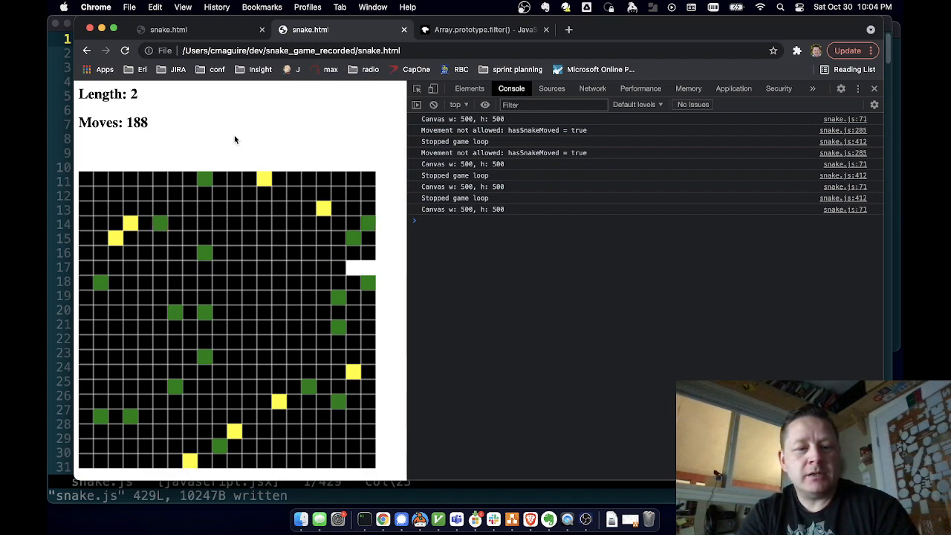
pyautogui.press('super+Tab')
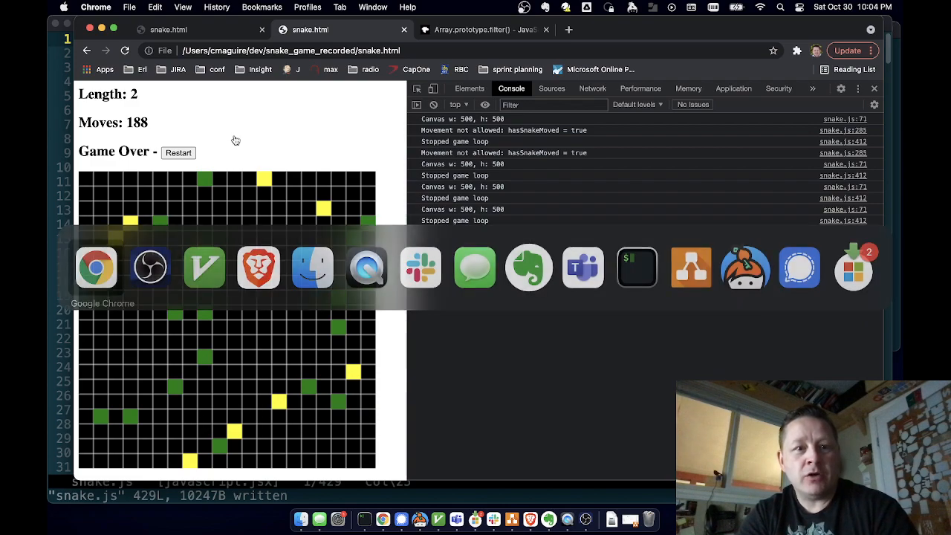
pyautogui.click(179, 152)
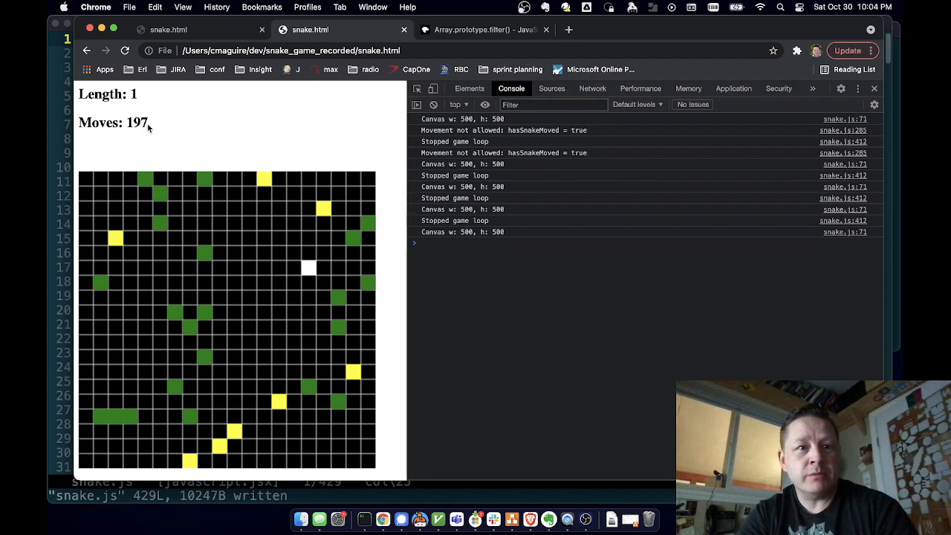
pyautogui.press('super+Tab')
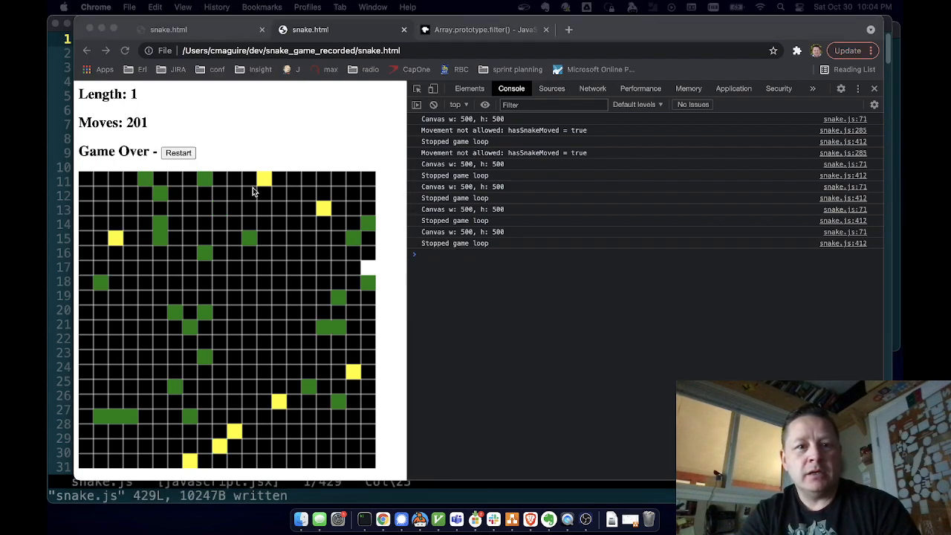
pyautogui.press('super+Tab')
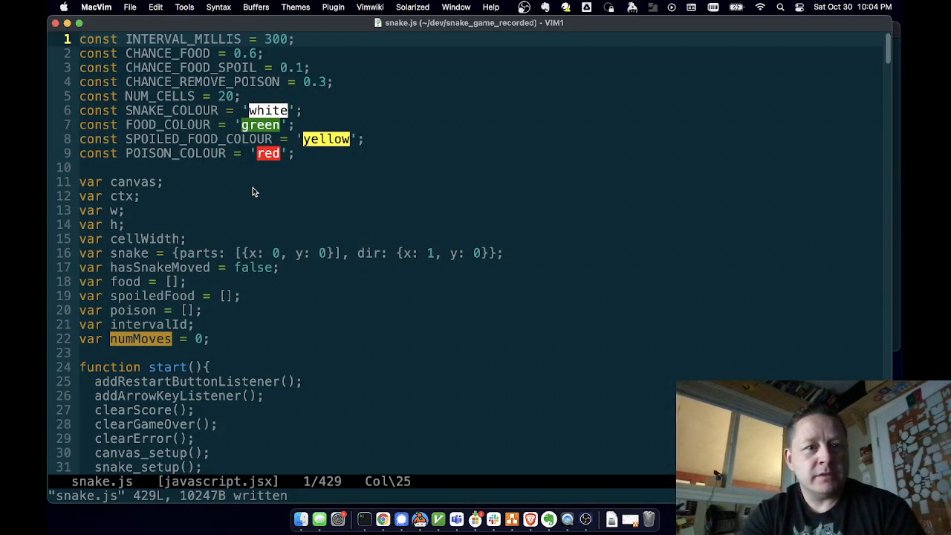
# In start(), duplicate the clearError() call and rename the copy to resetMoveCounter()
pyautogui.press('j')
pyautogui.press('j')
pyautogui.press('j')
pyautogui.press('j')
pyautogui.hotkey('ctrl', 'd')
pyautogui.press('j')
pyautogui.press('j')
pyautogui.press('j')
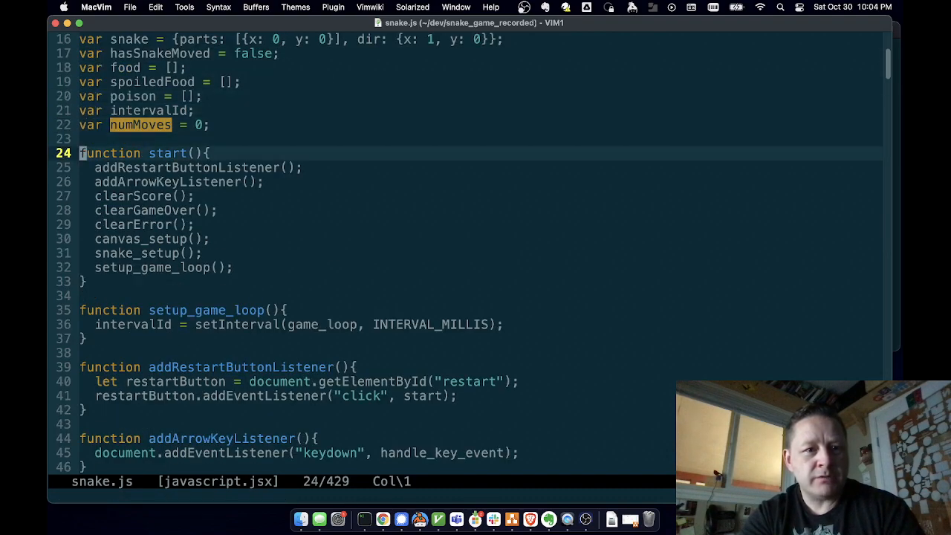
pyautogui.press('j')
pyautogui.press('j')
pyautogui.press('j')
pyautogui.press('j')
pyautogui.press('j')
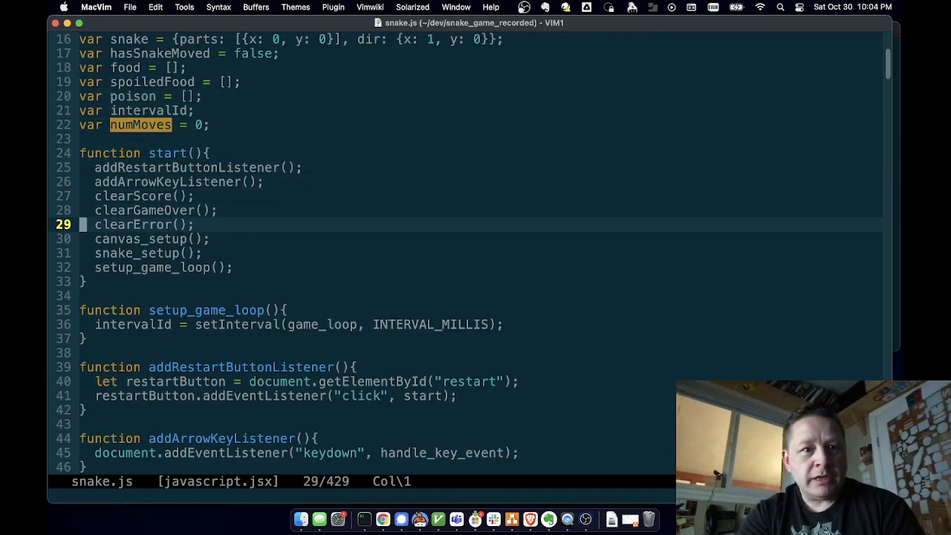
pyautogui.press('y')
pyautogui.press('y')
pyautogui.press('p')
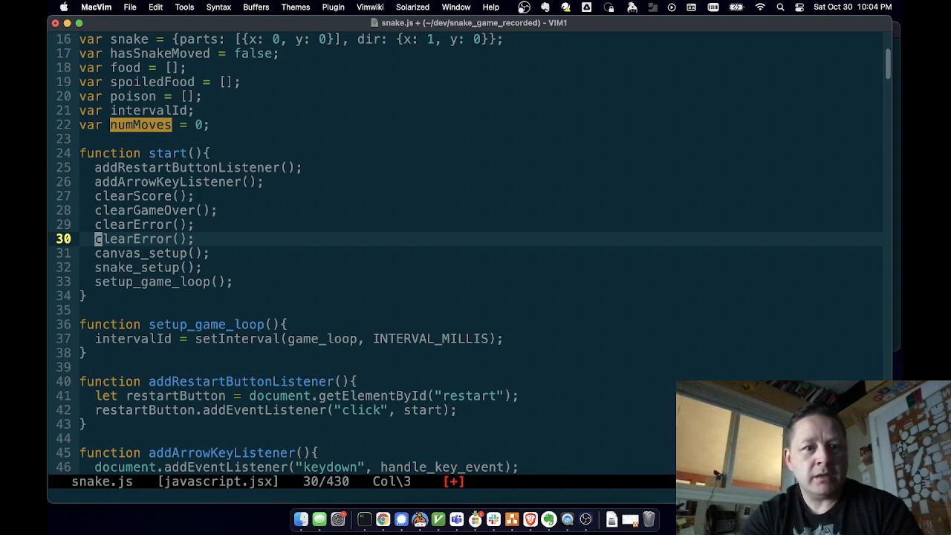
pyautogui.write('ctEreset')
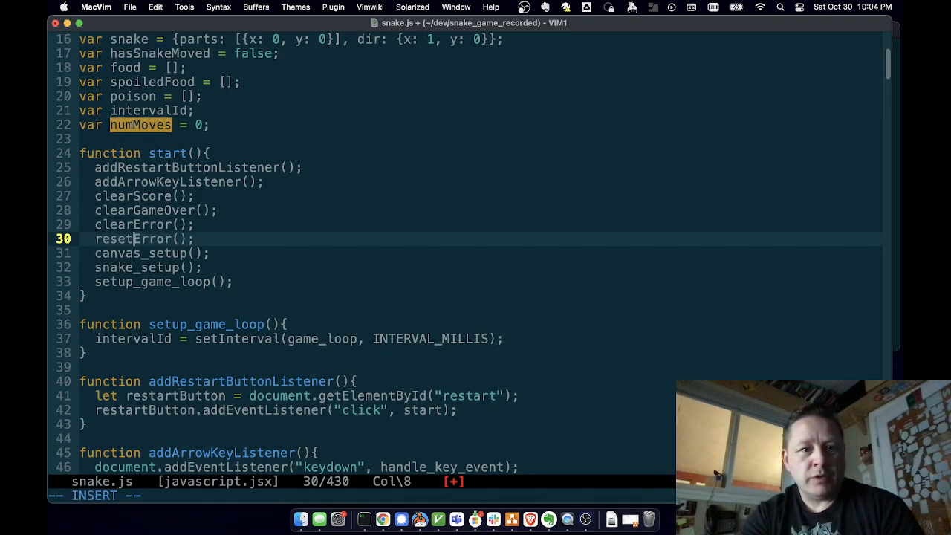
pyautogui.press('Escape')
pyautogui.press('c')
pyautogui.press('t')
pyautogui.press('(')
pyautogui.write('Move')
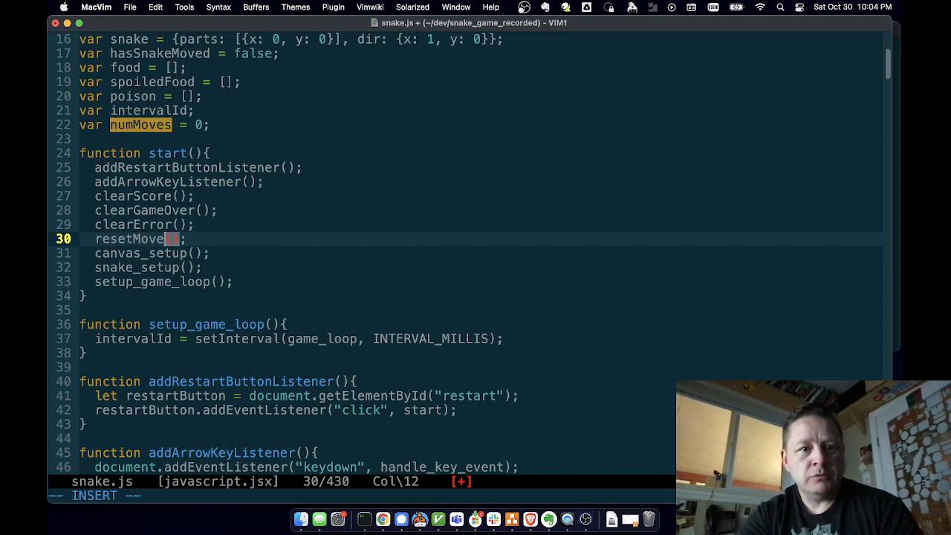
pyautogui.write('Counter')
pyautogui.press('Escape')
pyautogui.scroll(-1, 475, 253)
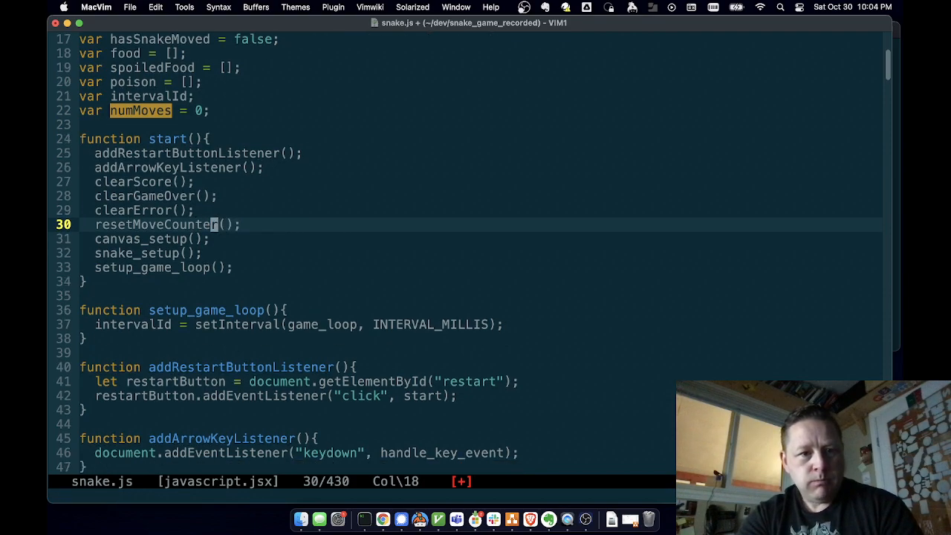
# After clearError's definition, add function resetMoveCounter() { moves = 0; } and save snake.js
pyautogui.press('j')
pyautogui.press('j')
pyautogui.press('j')
pyautogui.press('j')
pyautogui.press('k')
pyautogui.press('k')
pyautogui.press('k')
pyautogui.press('k')
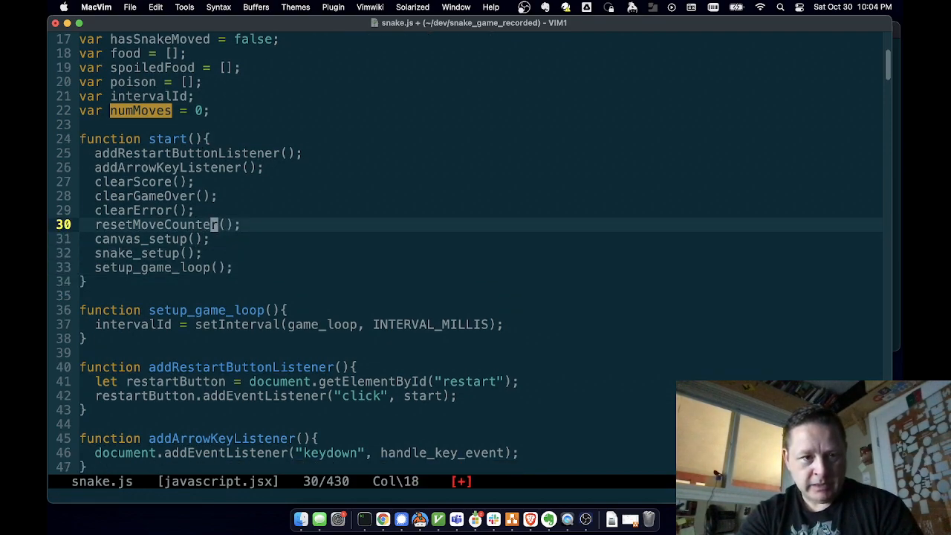
pyautogui.press('k')
pyautogui.press('^')
pyautogui.press('*')
pyautogui.press('z')
pyautogui.press('z')
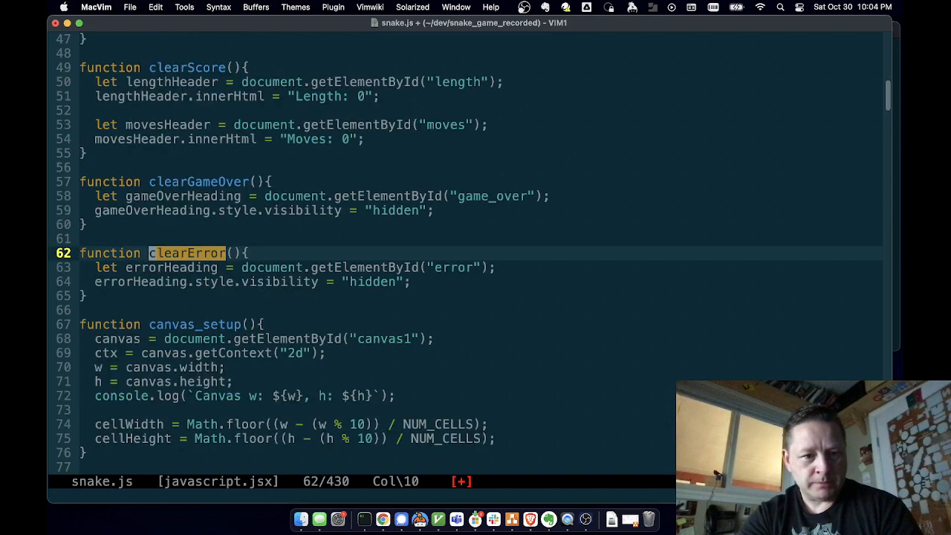
pyautogui.press('j')
pyautogui.press('j')
pyautogui.press('j')
pyautogui.press('o')
pyautogui.press('Escape')
pyautogui.press('k')
pyautogui.press('j')
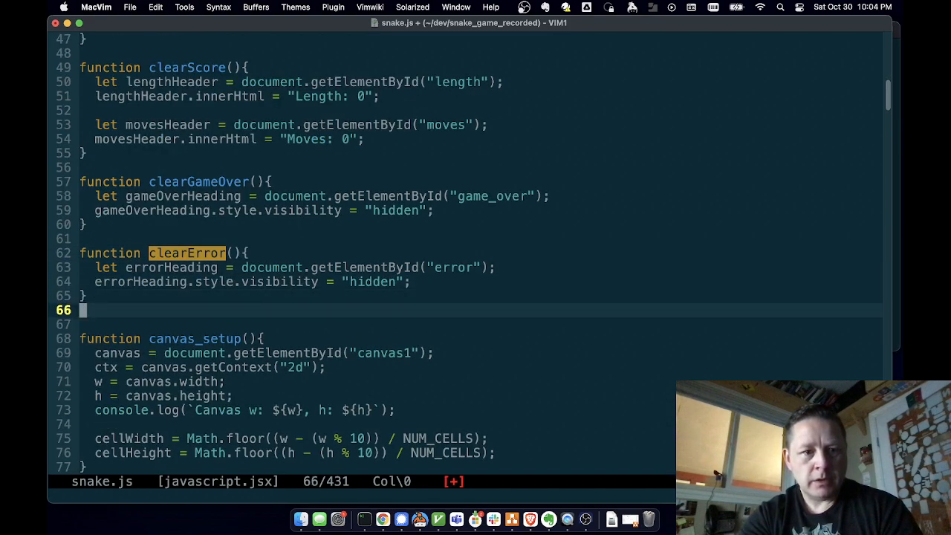
pyautogui.write('functio')
pyautogui.write('tion ')
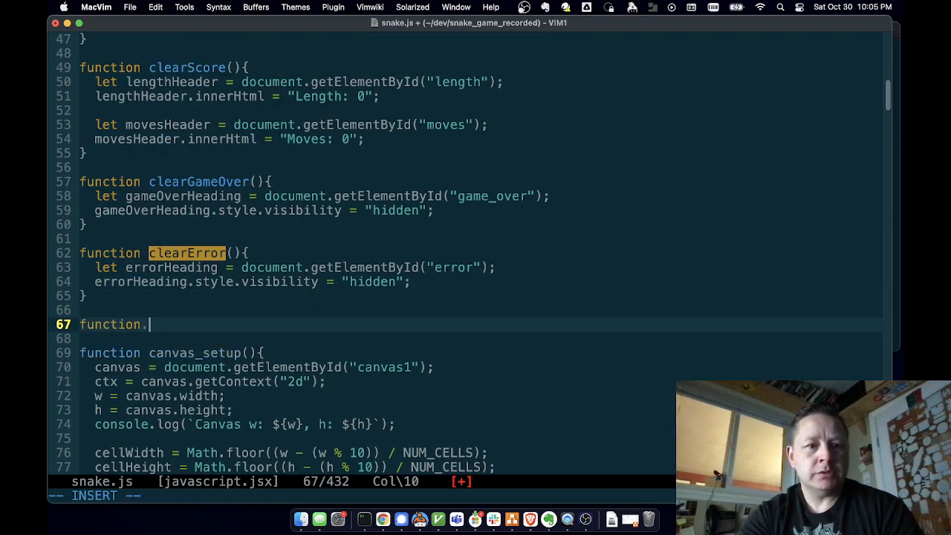
pyautogui.write('res')
pyautogui.write('etMov')
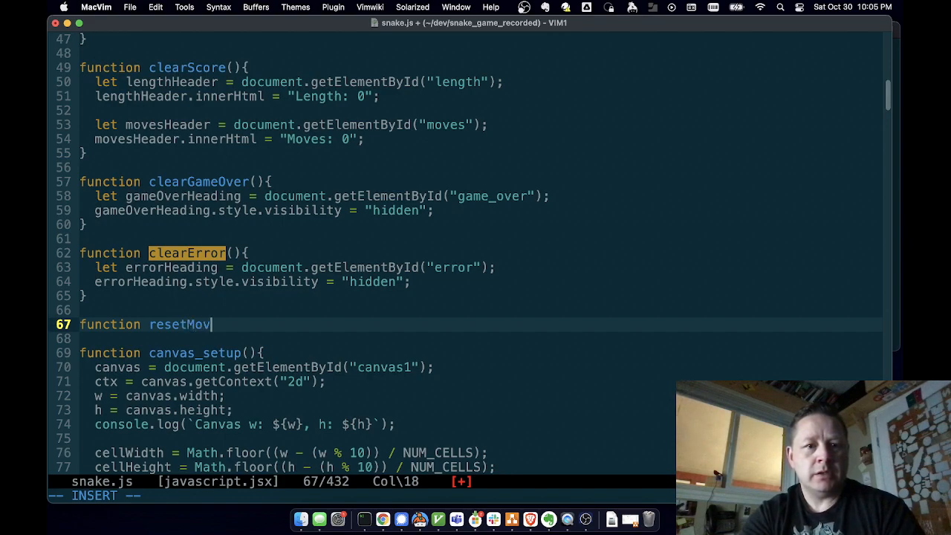
pyautogui.hotkey('ctrl', 'n')
pyautogui.write('(){')
pyautogui.press('Return')
pyautogui.press('Return')
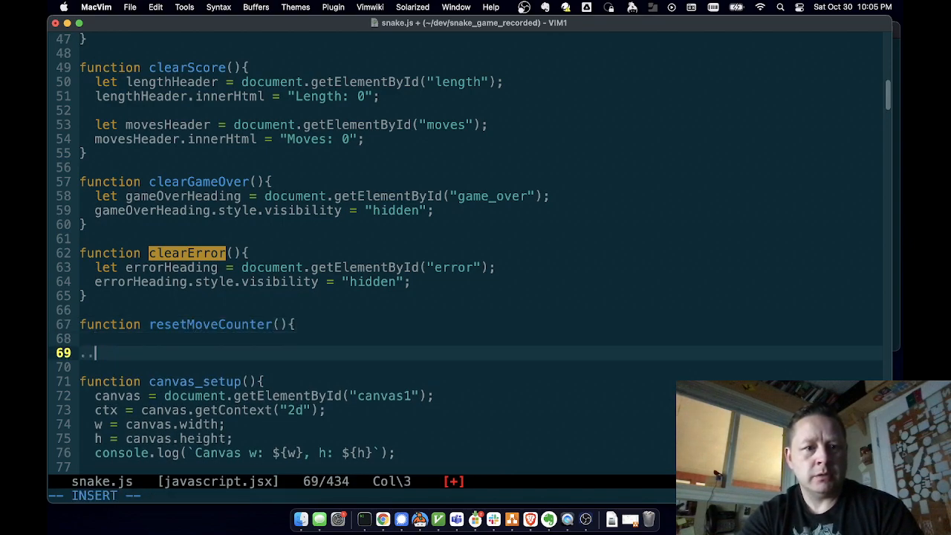
pyautogui.write('}')
pyautogui.press('Up')
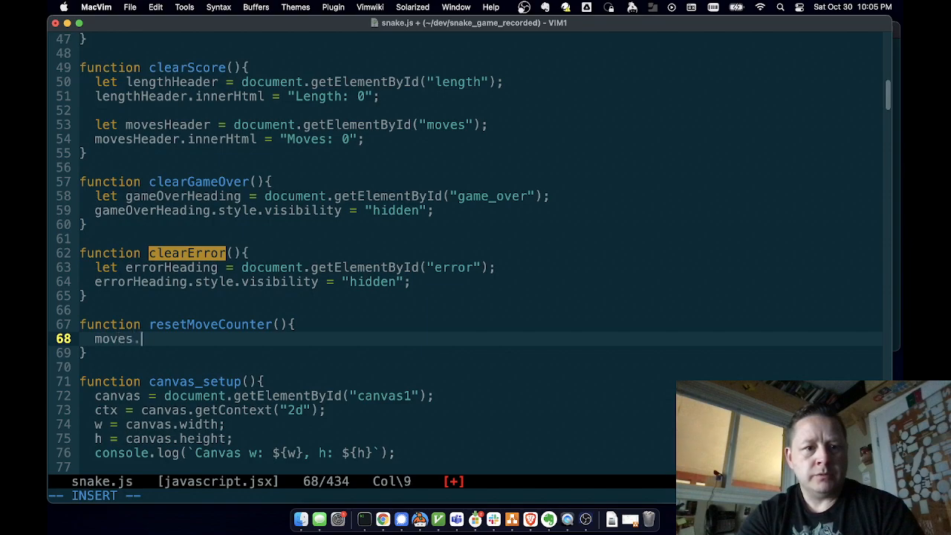
pyautogui.write('= 0;')
pyautogui.press('Escape')
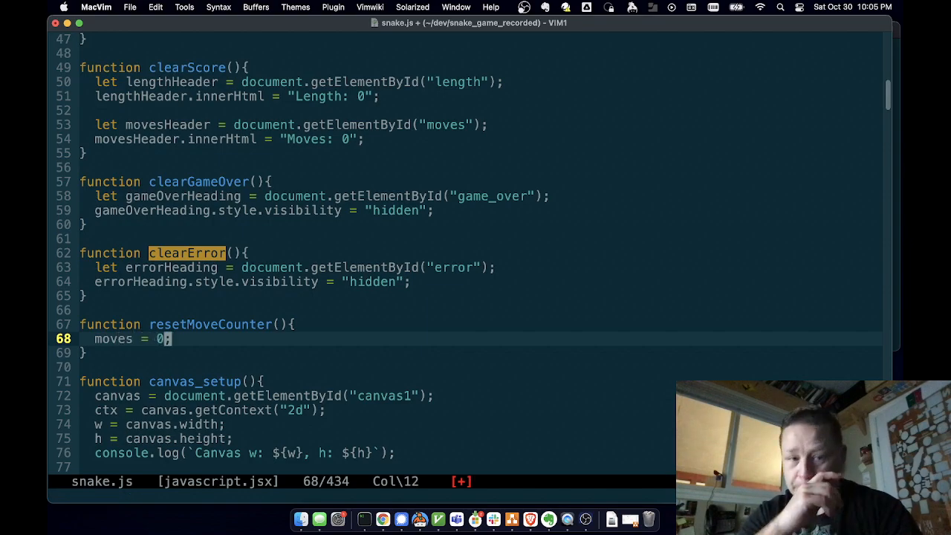
pyautogui.write(':w')
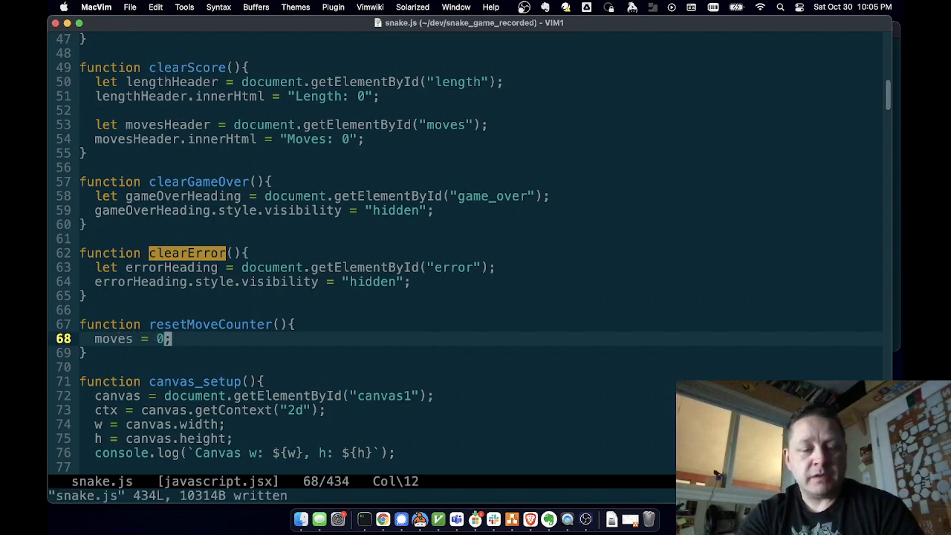
# In start(), duplicate the resetMoveCounter() call and rename it resetFoodSpoiledAndPoison()
pyautogui.press('g')
pyautogui.press('g')
pyautogui.press('j')
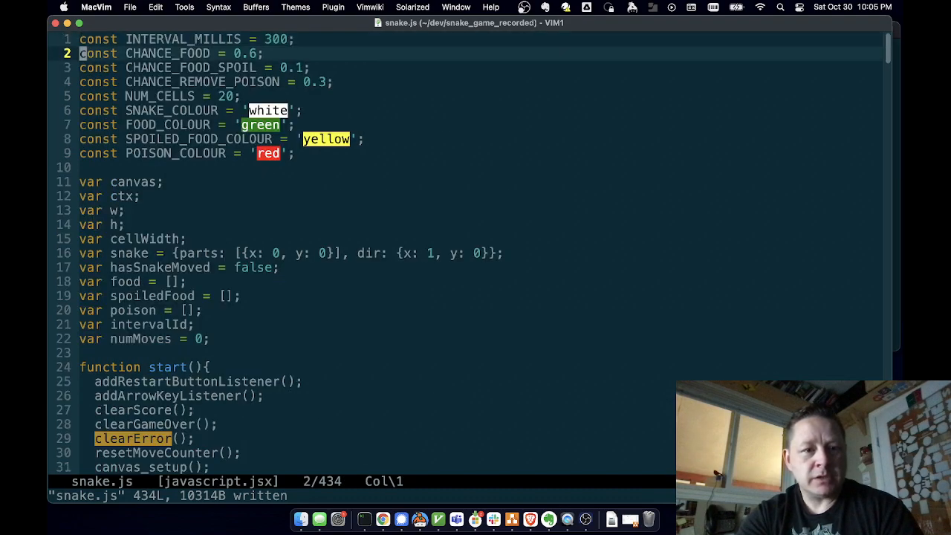
pyautogui.hotkey('ctrl', 'd')
pyautogui.press('j')
pyautogui.press('j')
pyautogui.press('j')
pyautogui.press('j')
pyautogui.press('j')
pyautogui.press('j')
pyautogui.press('j')
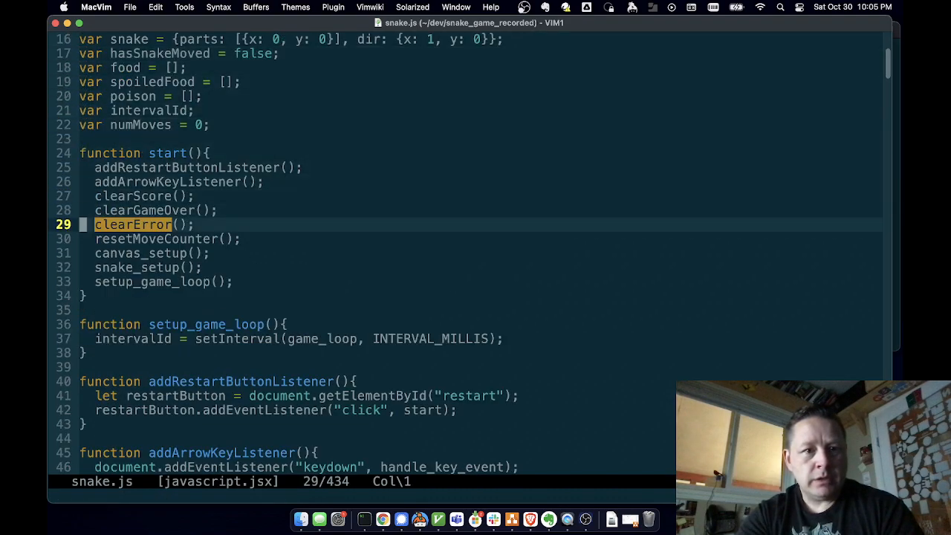
pyautogui.press('k')
pyautogui.press('k')
pyautogui.press('k')
pyautogui.press('k')
pyautogui.press('j')
pyautogui.press('j')
pyautogui.press('j')
pyautogui.press('j')
pyautogui.press('j')
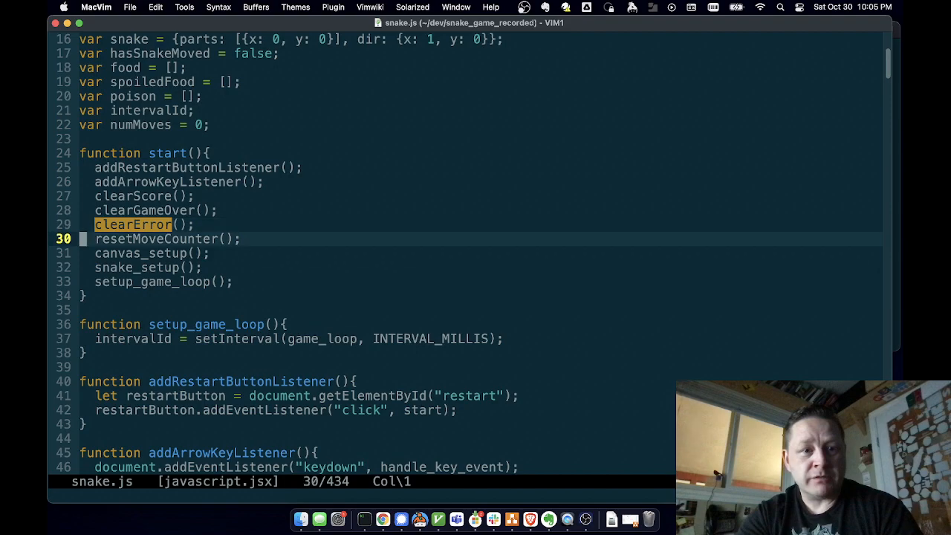
pyautogui.press('k')
pyautogui.press('j')
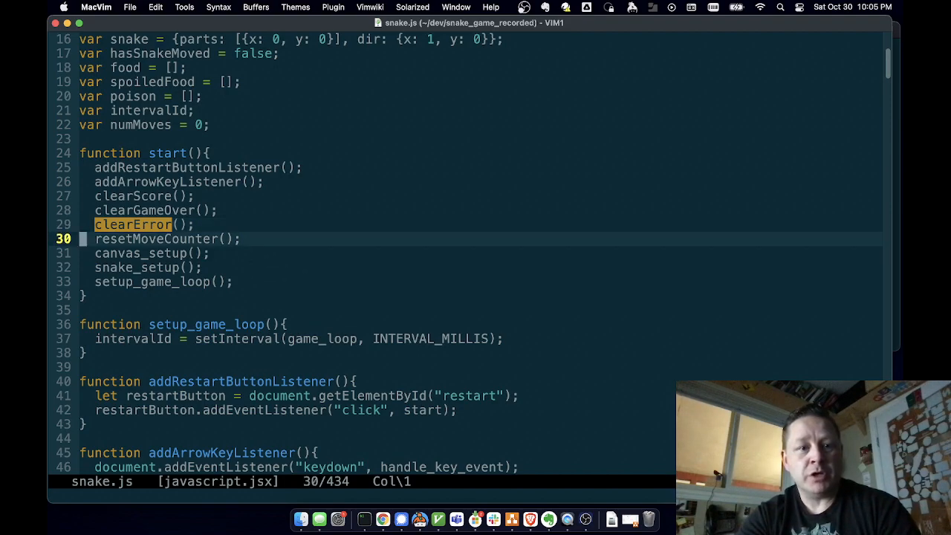
pyautogui.press('y')
pyautogui.press('y')
pyautogui.press('p')
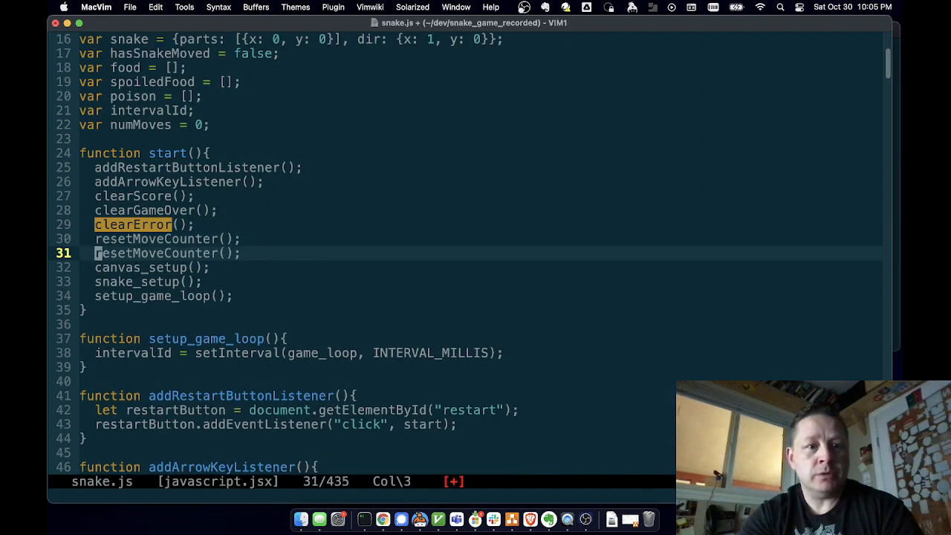
pyautogui.press('l')
pyautogui.press('l')
pyautogui.press('l')
pyautogui.press('l')
pyautogui.press('l')
pyautogui.write('cwF')
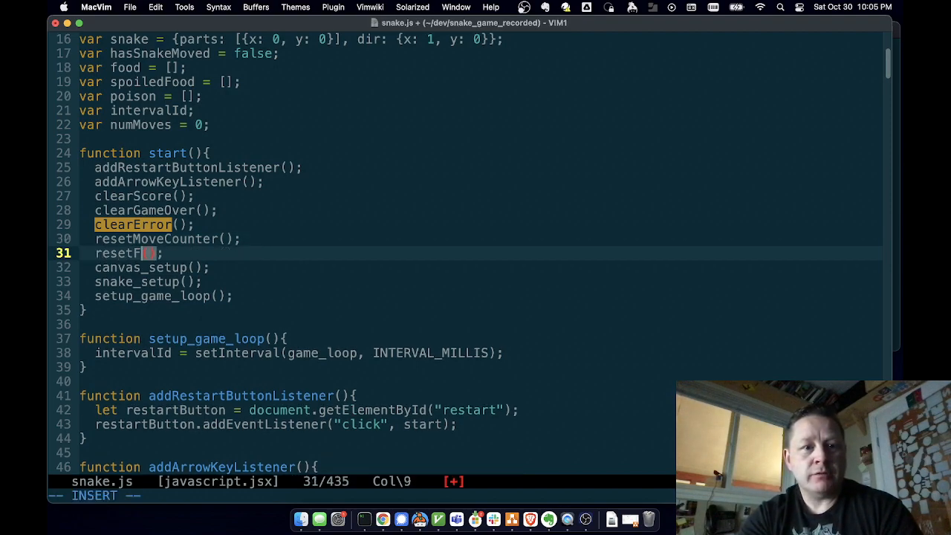
pyautogui.write('ood')
pyautogui.press('Escape')
pyautogui.write('a')
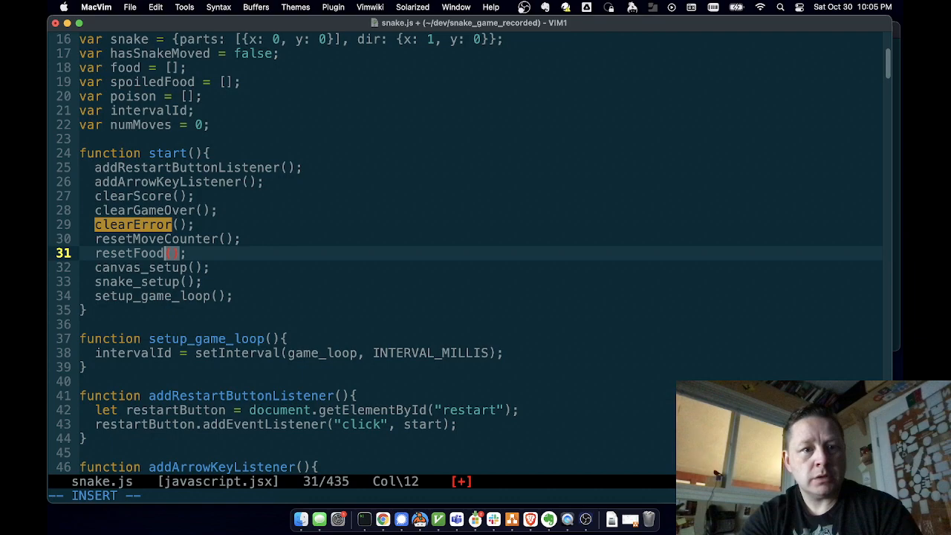
pyautogui.write('Spoil')
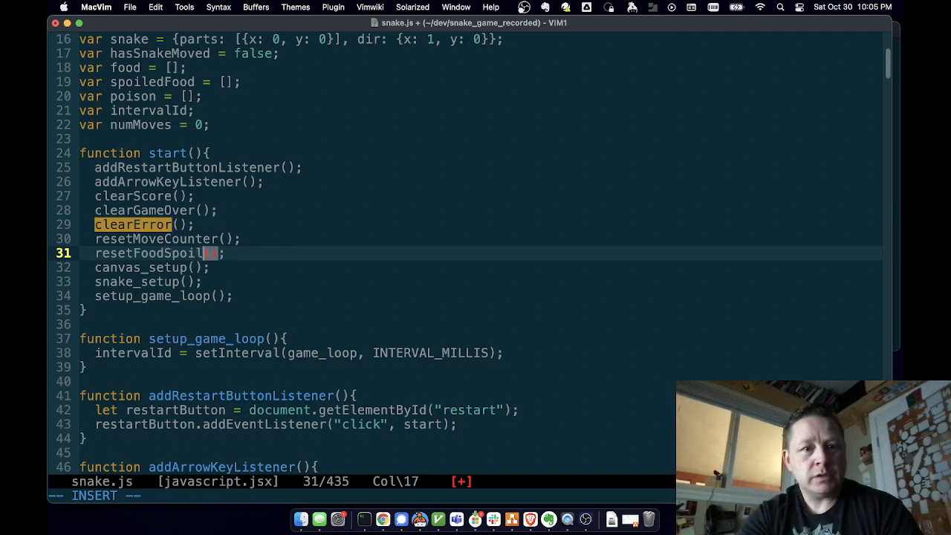
pyautogui.write('edAndPoi')
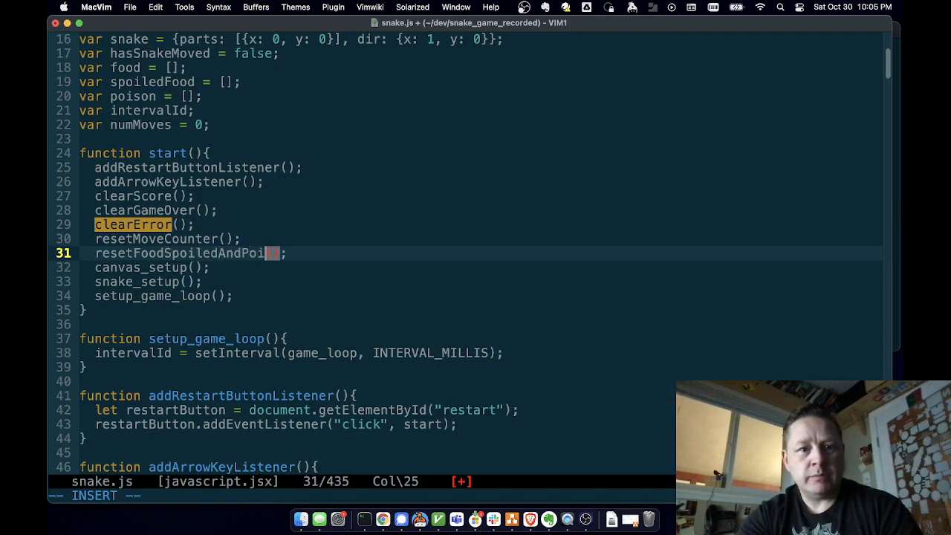
pyautogui.write('son')
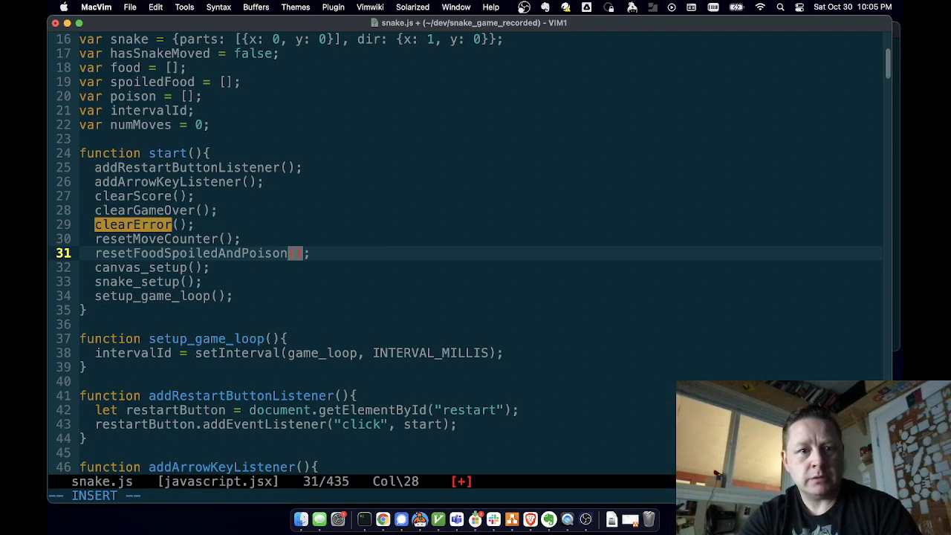
pyautogui.press('Escape')
# Move back along the new call toward the resetMoveCounter() line
pyautogui.press('h')
pyautogui.press('h')
pyautogui.press('h')
pyautogui.press('h')
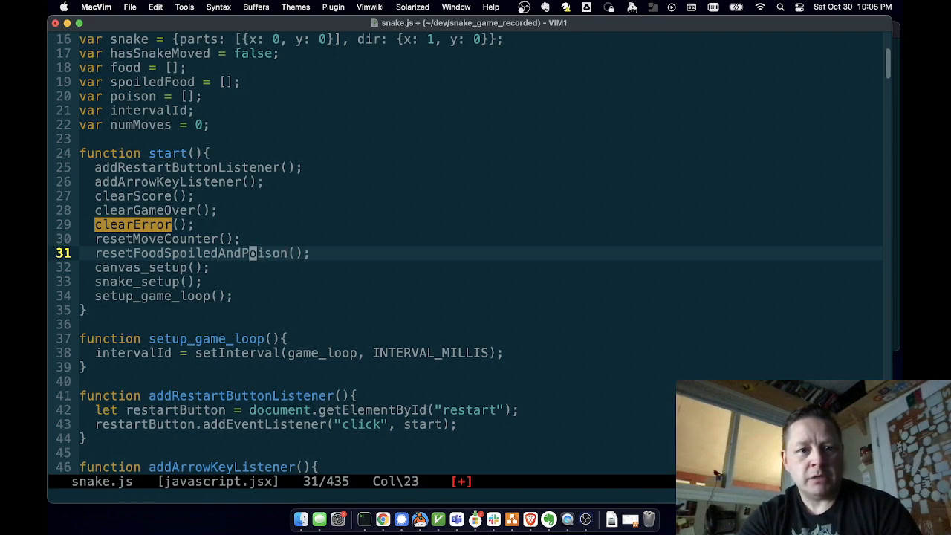
pyautogui.press('-')
pyautogui.press('j')
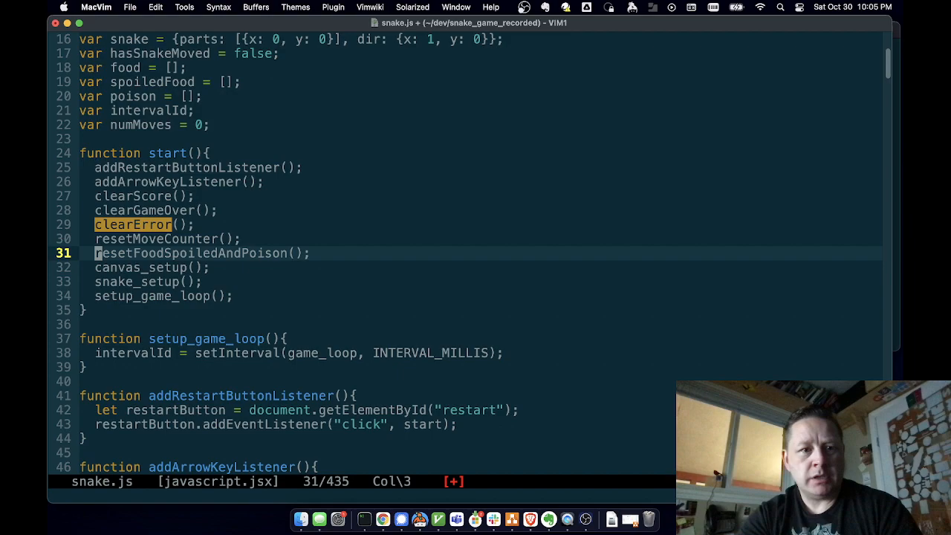
# Below resetMoveCounter, write the function resetFoodSpoiledAndPoison() { } skeleton using the pasted name
pyautogui.press('k')
pyautogui.press('*')
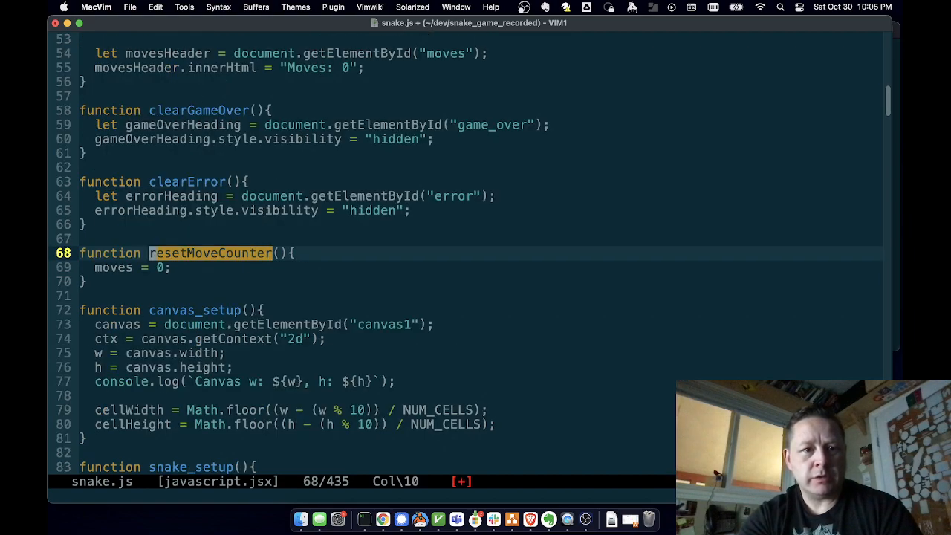
pyautogui.press('j')
pyautogui.press('j')
pyautogui.press('o')
pyautogui.press('p')
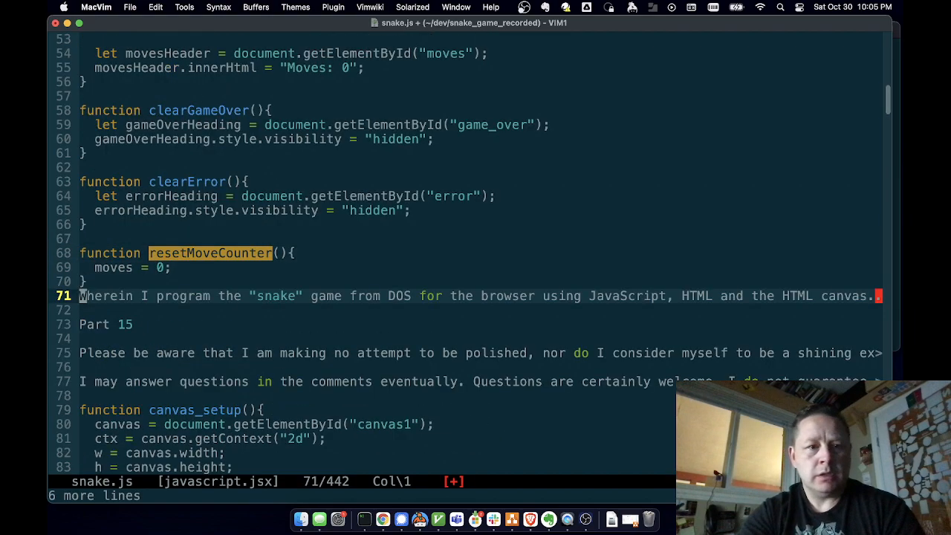
pyautogui.press('u')
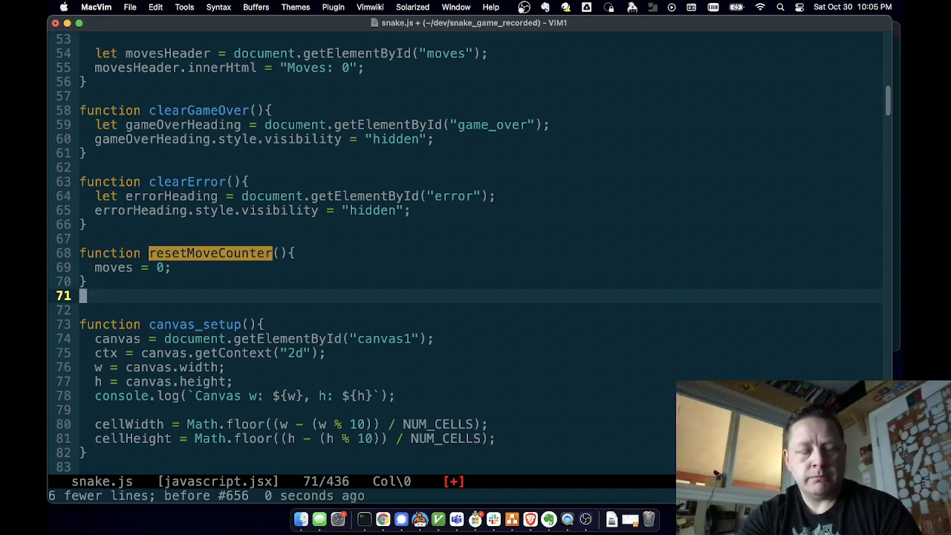
pyautogui.press('p')
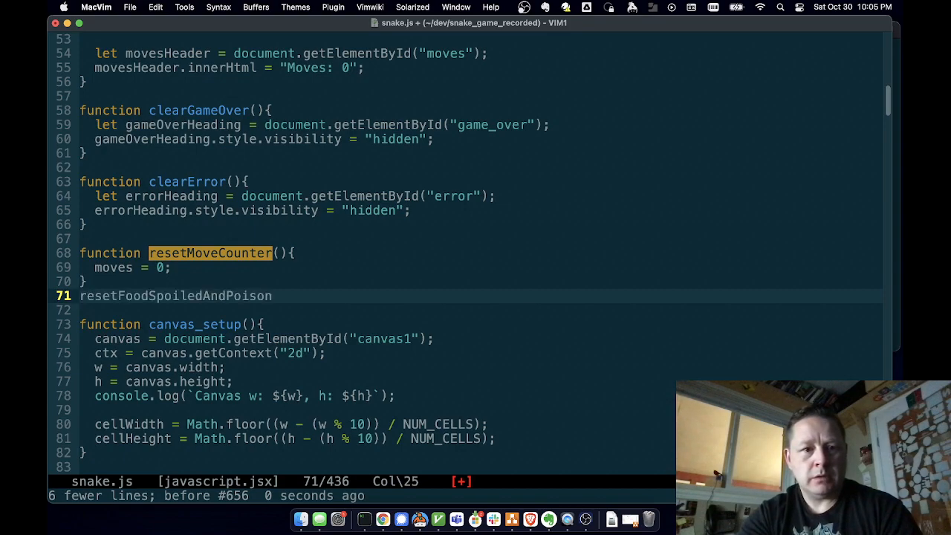
pyautogui.press('[')
pyautogui.press('space')
pyautogui.press('k')
pyautogui.press('i')
pyautogui.press('Return')
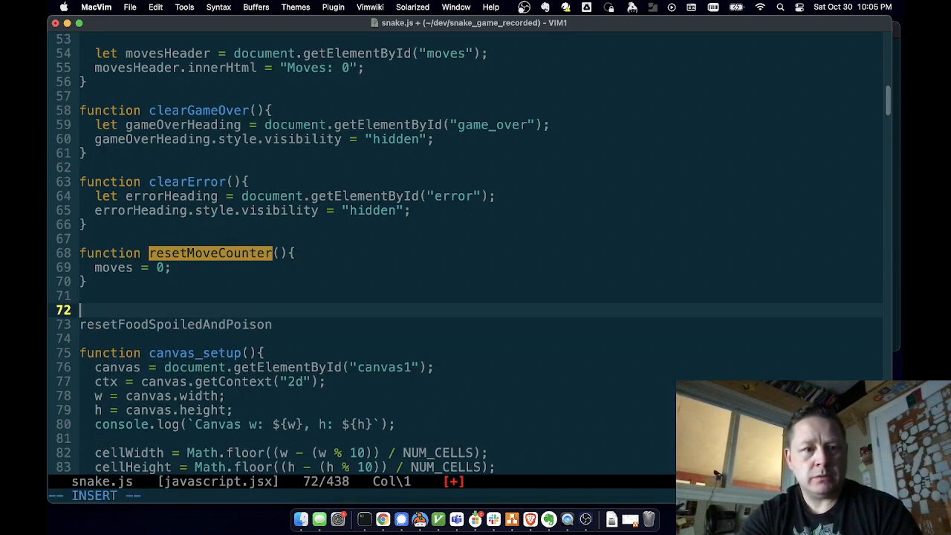
pyautogui.write('function.')
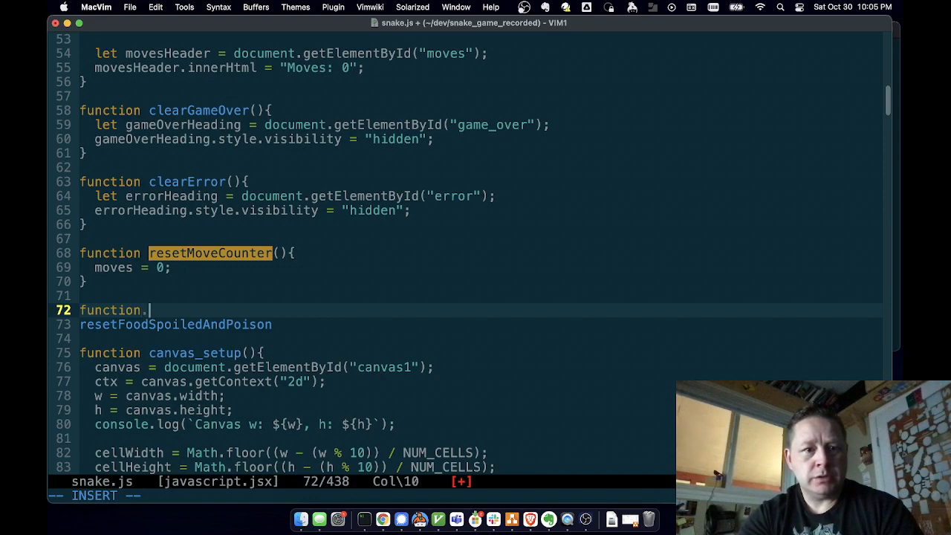
pyautogui.press('Escape')
pyautogui.hotkey('shift', 'j')
pyautogui.write('A()')
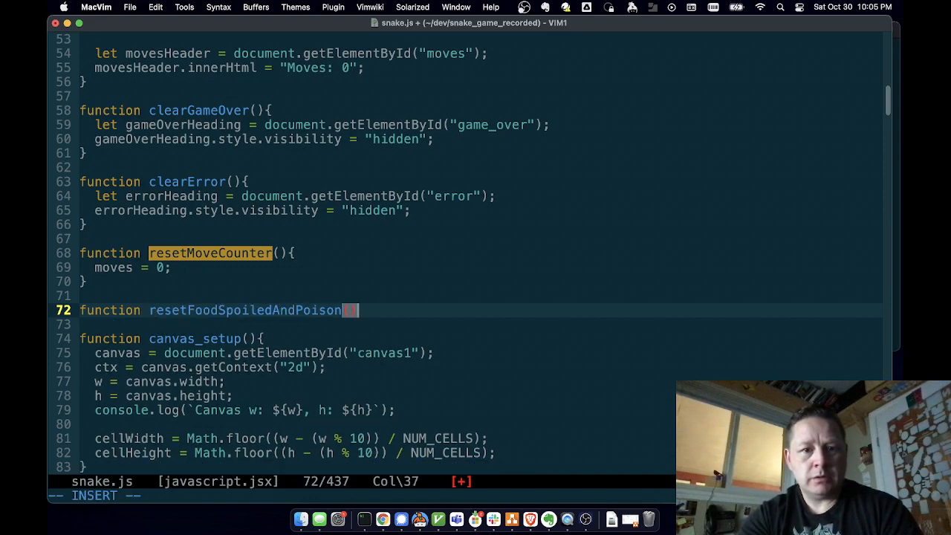
pyautogui.write('{')
pyautogui.press('Return')
pyautogui.press('Return')
pyautogui.write('}')
pyautogui.press('Escape')
pyautogui.press('k')
# Fill the body with food = []; spoiledFood = []; poison = [];, save snake.js and switch to Chrome
pyautogui.press('c')
pyautogui.press('c')
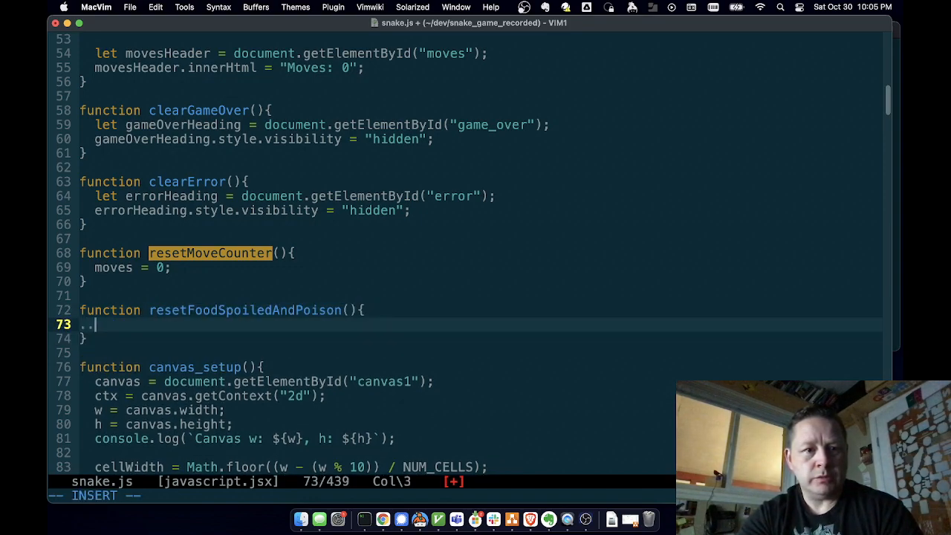
pyautogui.write('food.')
pyautogui.press('BackSpace')
pyautogui.write('= [];')
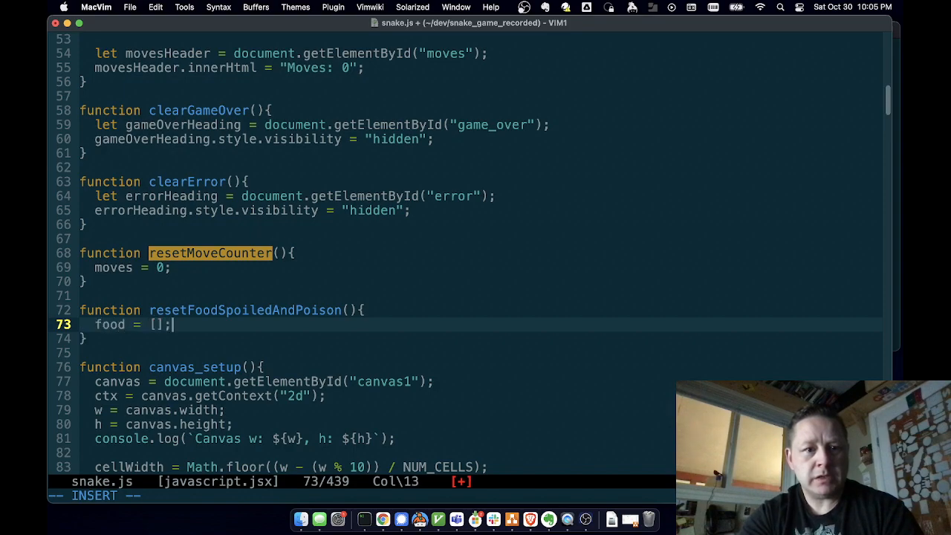
pyautogui.press('Return')
pyautogui.write('p')
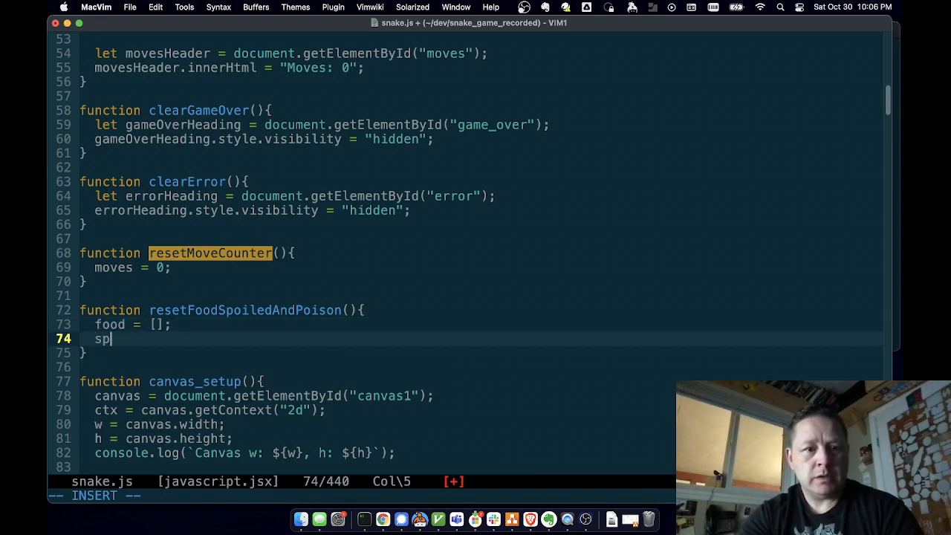
pyautogui.write('oi')
pyautogui.hotkey('ctrl', 'n')
pyautogui.write('.')
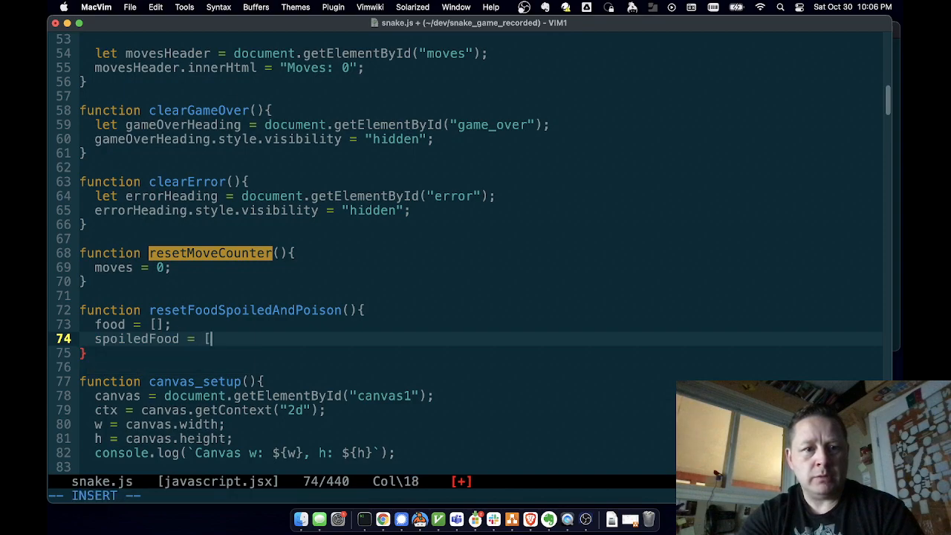
pyautogui.write('];')
pyautogui.press('Return')
pyautogui.write('poison')
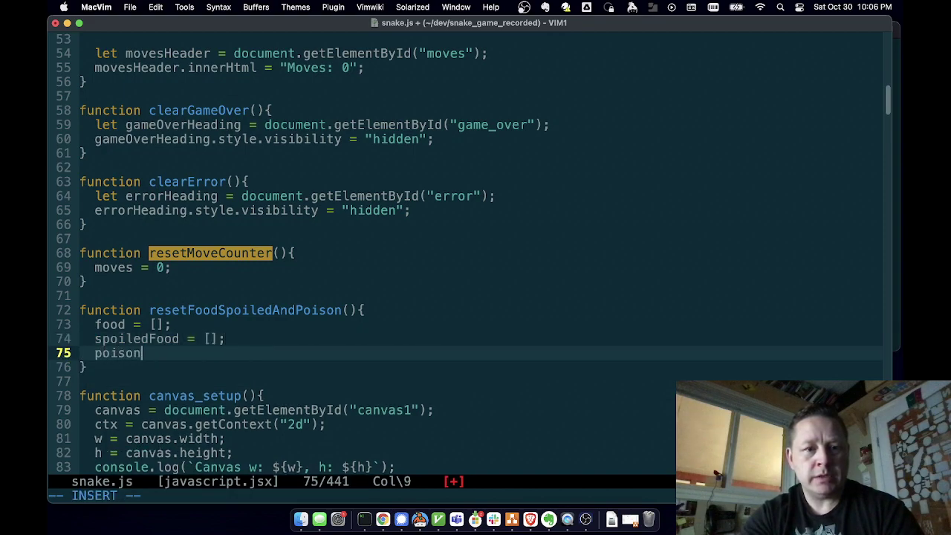
pyautogui.write('= [];')
pyautogui.press('Escape')
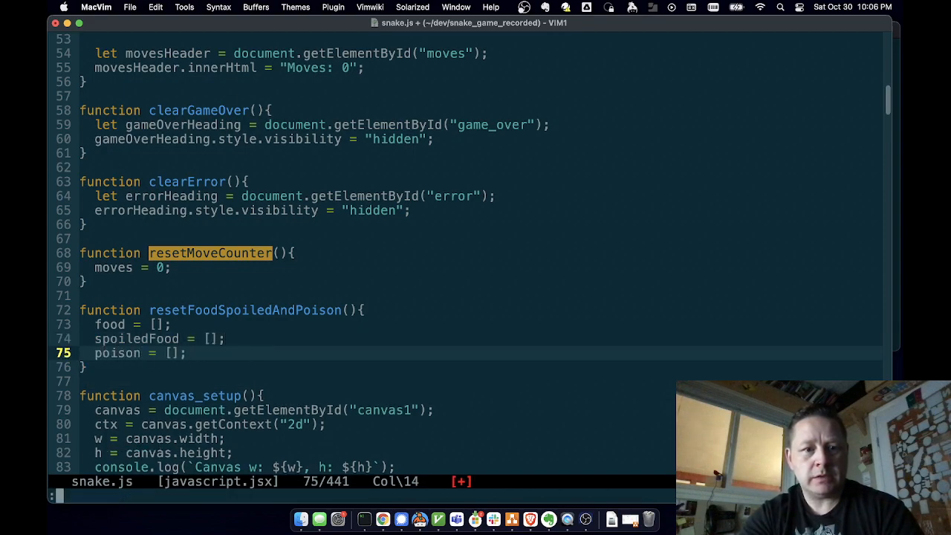
pyautogui.write(':w')
pyautogui.press('Return')
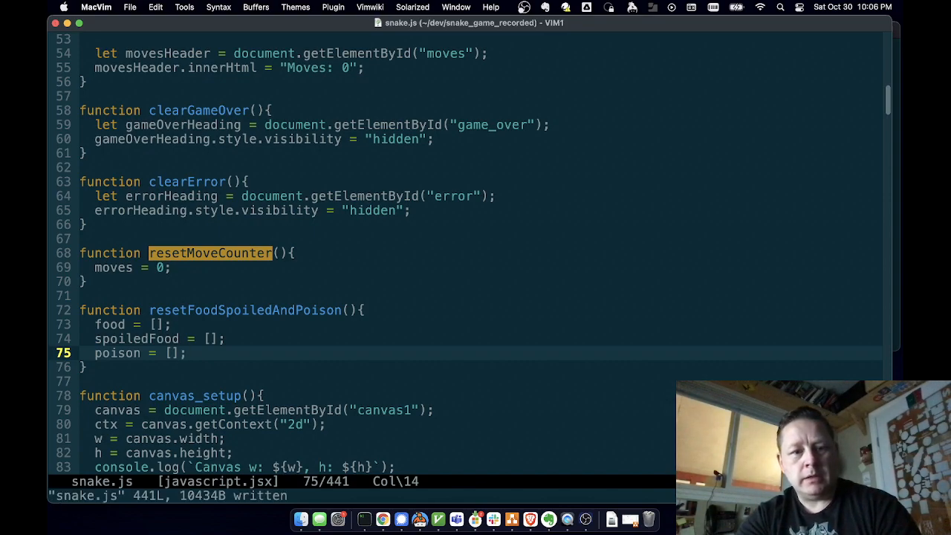
pyautogui.press('super+Tab')
pyautogui.press('super+Tab')
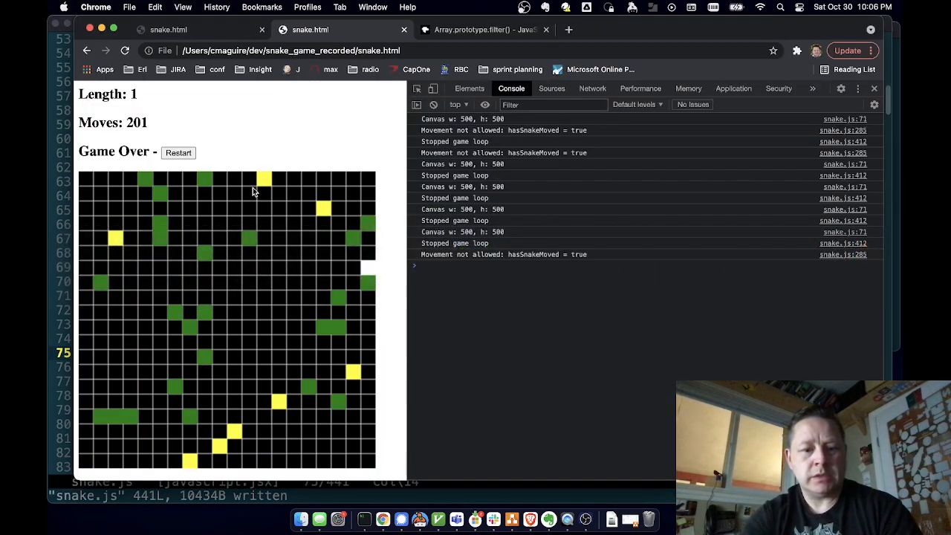
# Reload snake.html in Chrome, play to Game Over and restart to check the old food is cleared
pyautogui.press('super+r')
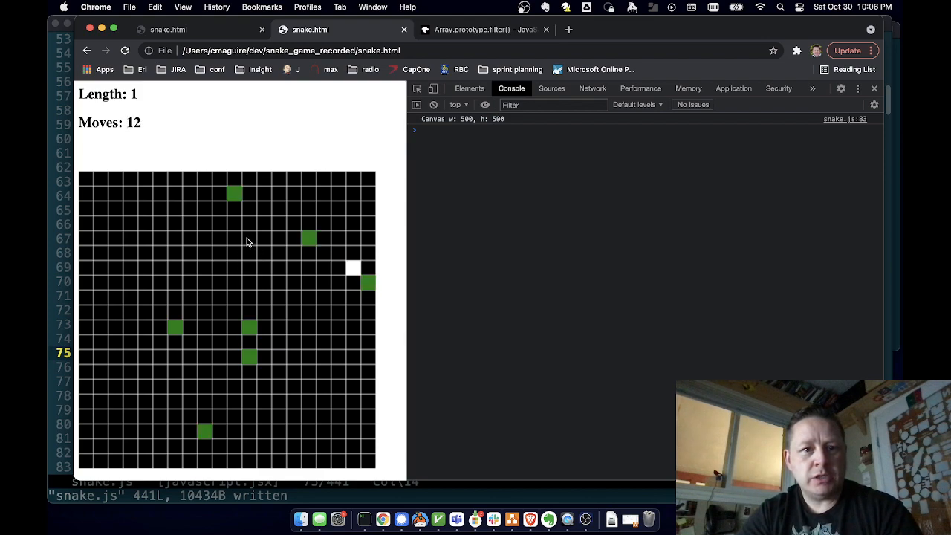
pyautogui.click(176, 154)
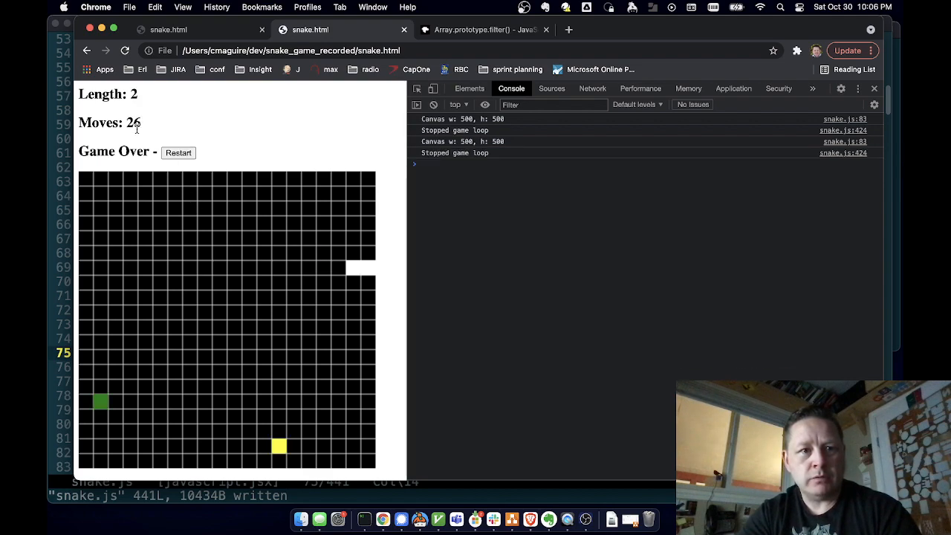
# Back in MacVim, search for the moves = assignment and jump to it inside resetMoveCounter
pyautogui.press('super+Tab')
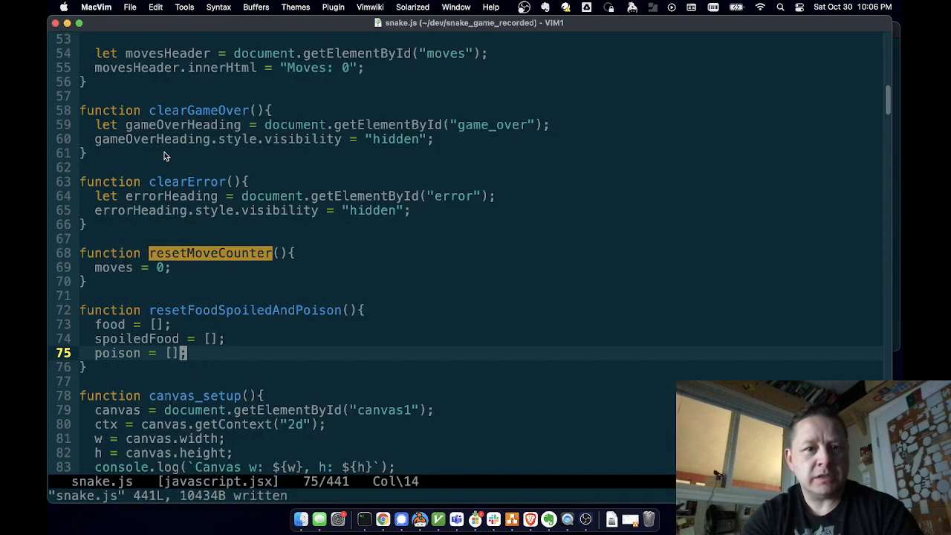
pyautogui.press('j')
pyautogui.press('j')
pyautogui.press('k')
pyautogui.press('k')
pyautogui.press('k')
pyautogui.press('k')
pyautogui.press('k')
pyautogui.press('k')
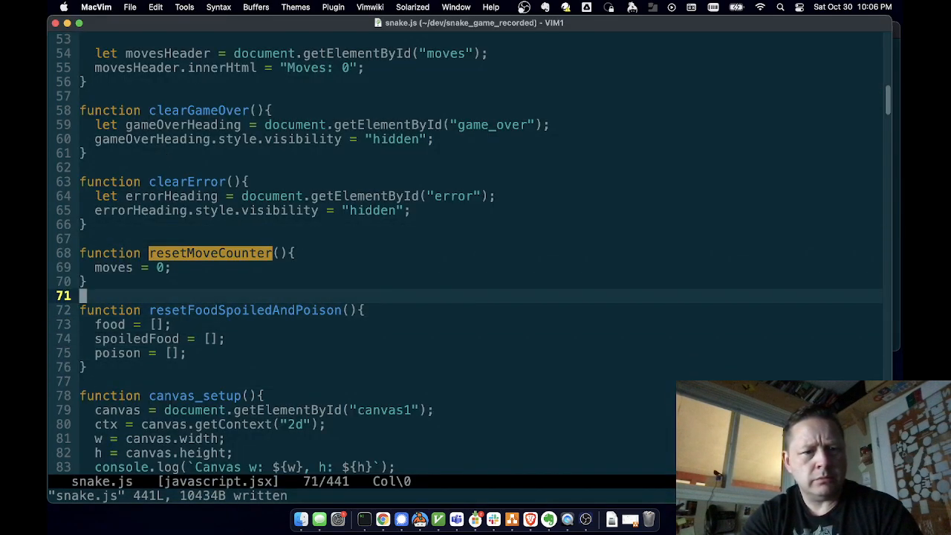
pyautogui.press('k')
pyautogui.press('k')
pyautogui.press('g')
pyautogui.press('g')
pyautogui.press('j')
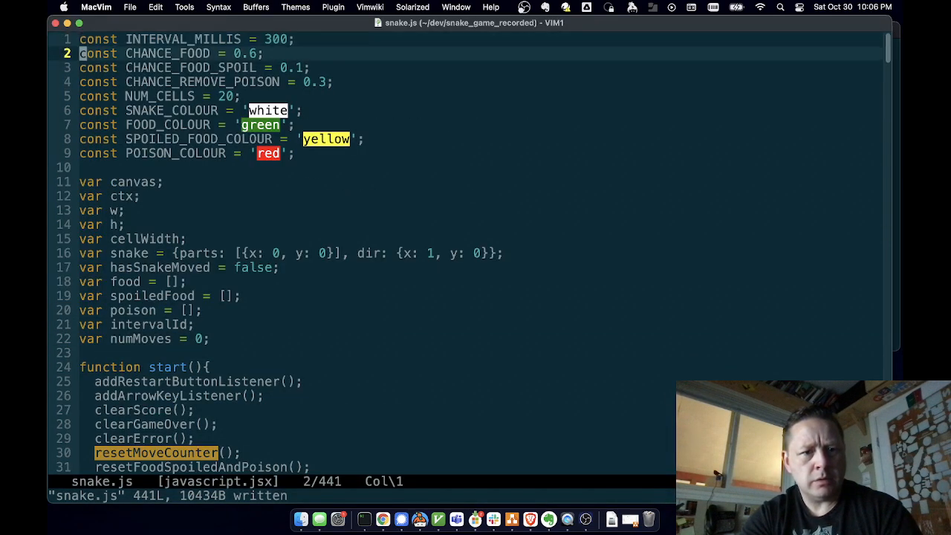
pyautogui.press('j')
pyautogui.press('j')
pyautogui.press('j')
pyautogui.write('jj')
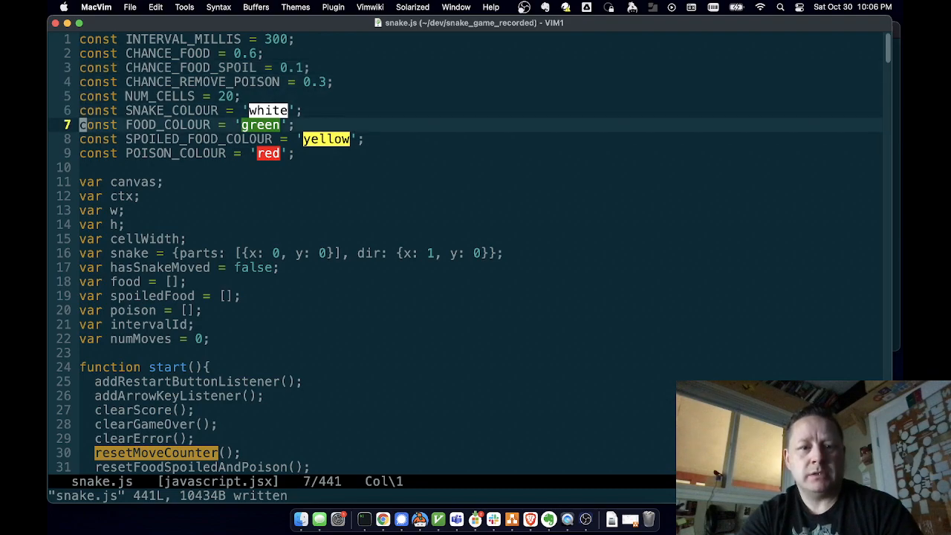
pyautogui.write('/moves =')
pyautogui.press('Return')
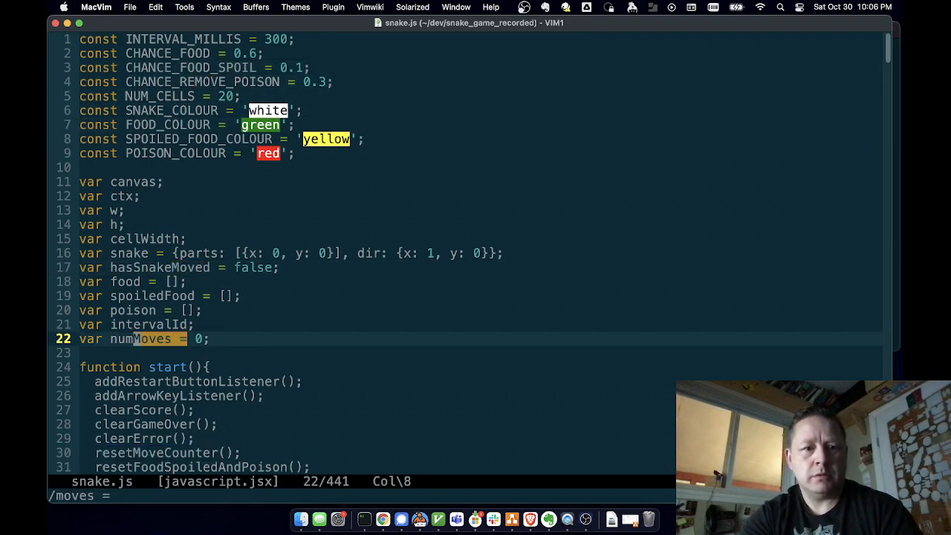
pyautogui.press('n')
pyautogui.write('i')
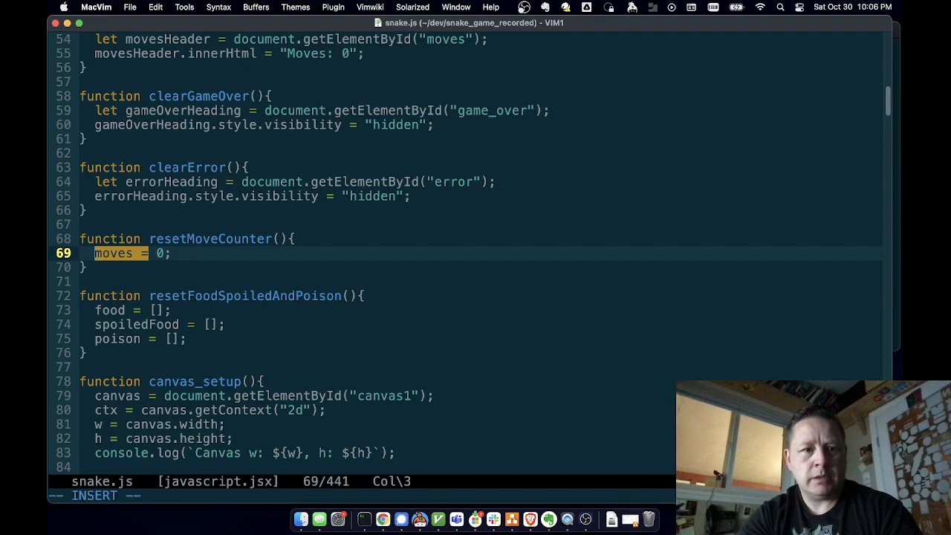
pyautogui.write('num')
# Change moves = 0 to numMoves = 0, save snake.js and switch to the browser
pyautogui.press('Escape')
pyautogui.press('l')
pyautogui.press('~')
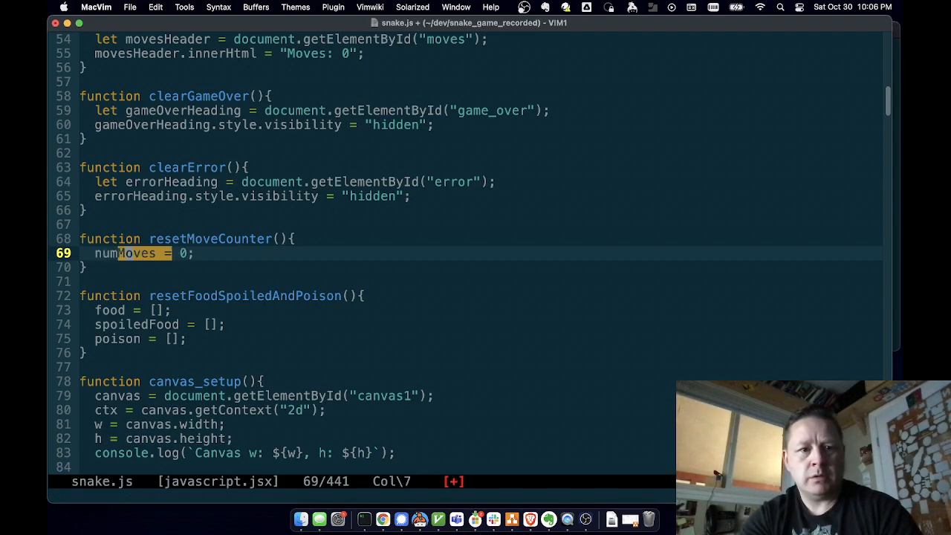
pyautogui.press('Tab')
pyautogui.write(':w')
pyautogui.press('Return')
pyautogui.press('*')
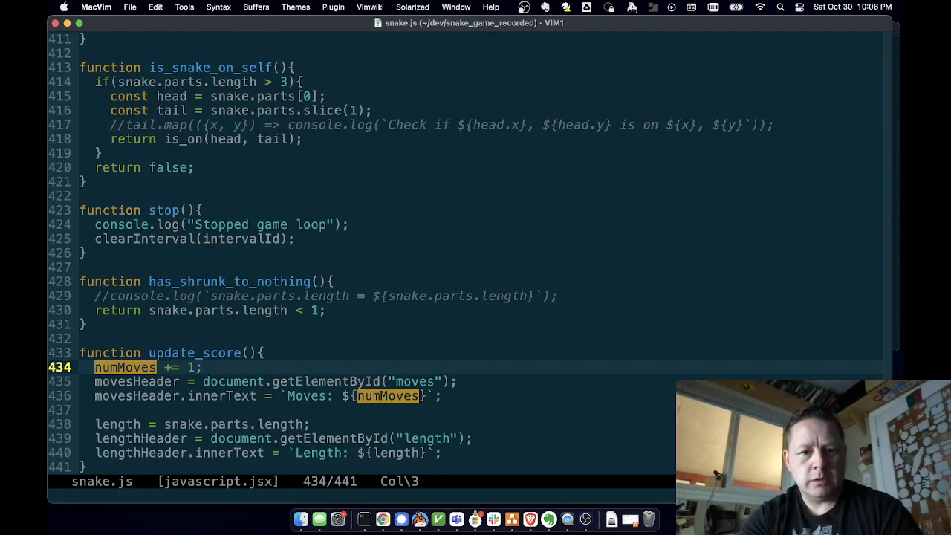
pyautogui.press('super+Tab')
# Reload the Chrome game, restart after Game Over to confirm the move count resets, then return to MacVim
pyautogui.press('super+r')
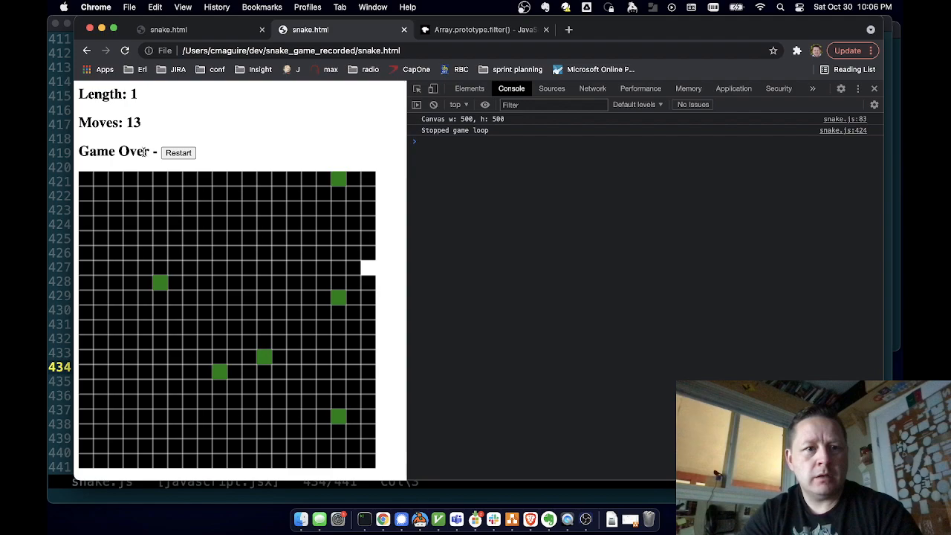
pyautogui.click(178, 153)
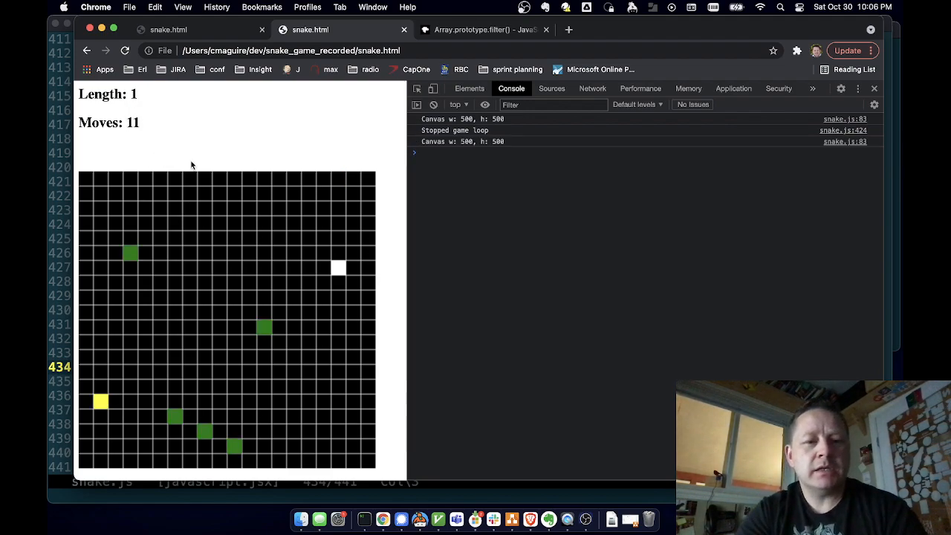
pyautogui.press('super+Tab')
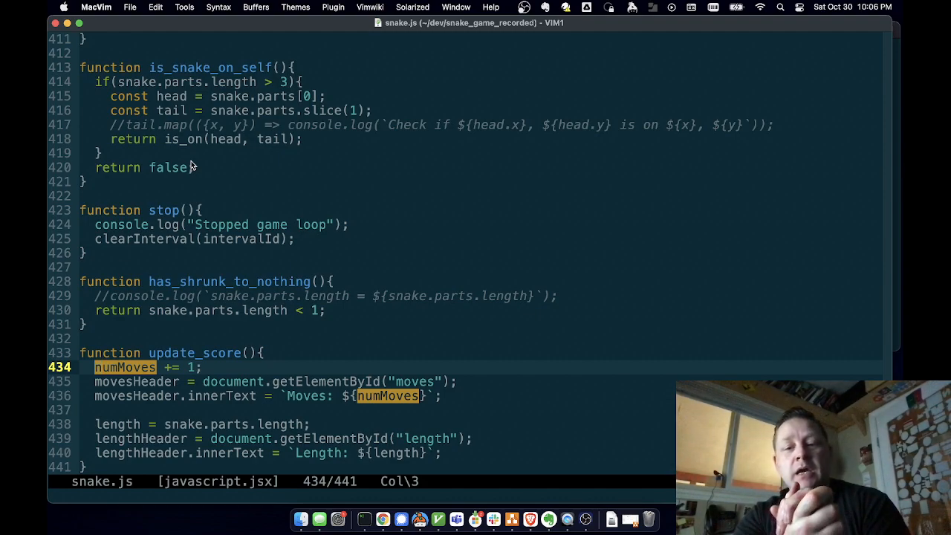